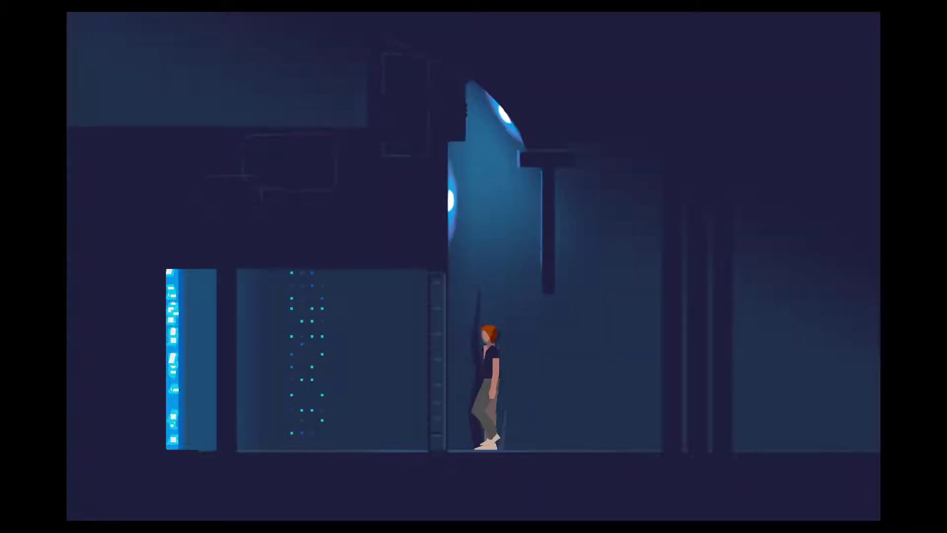
key("space")
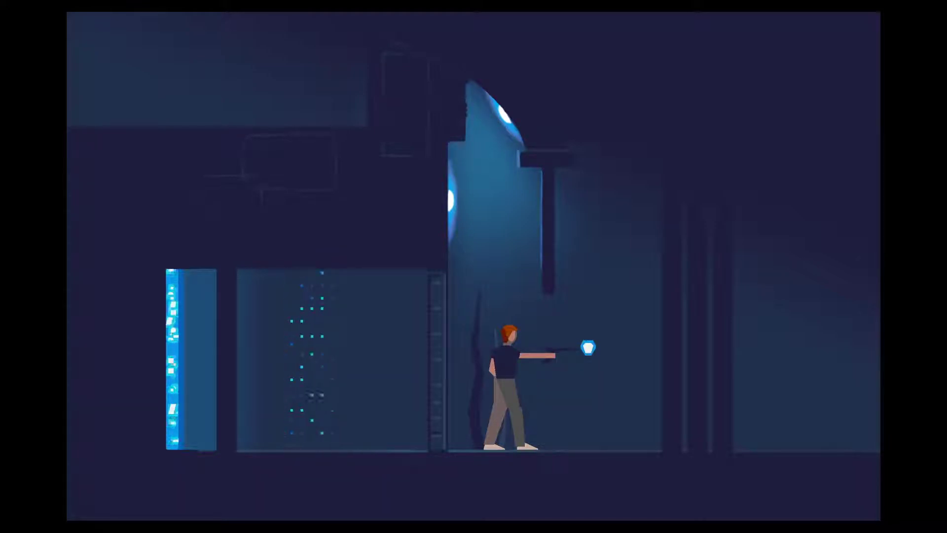
key("space")
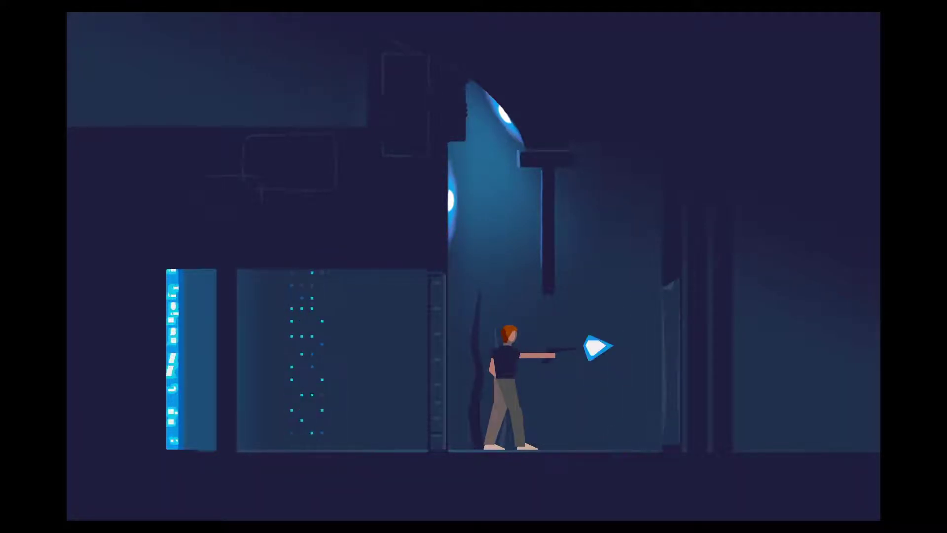
key("space")
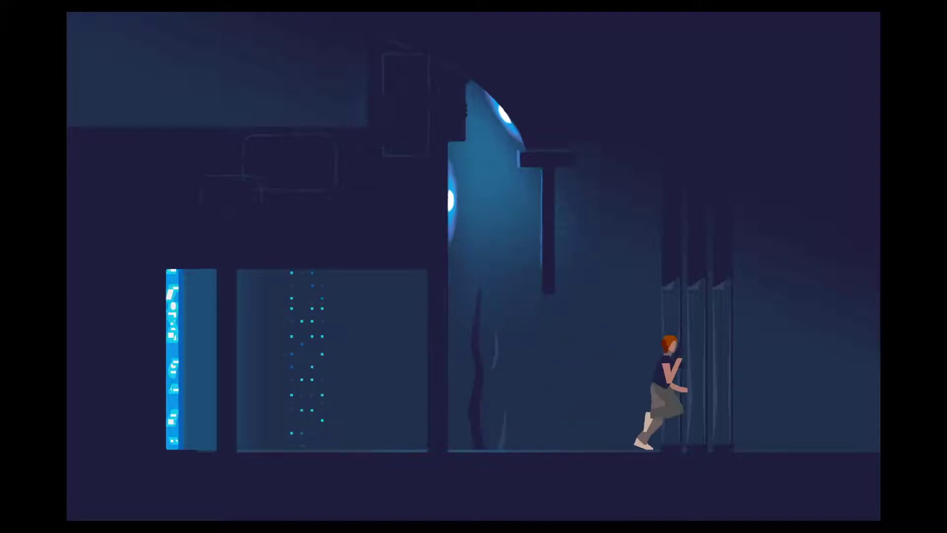
key("Right")
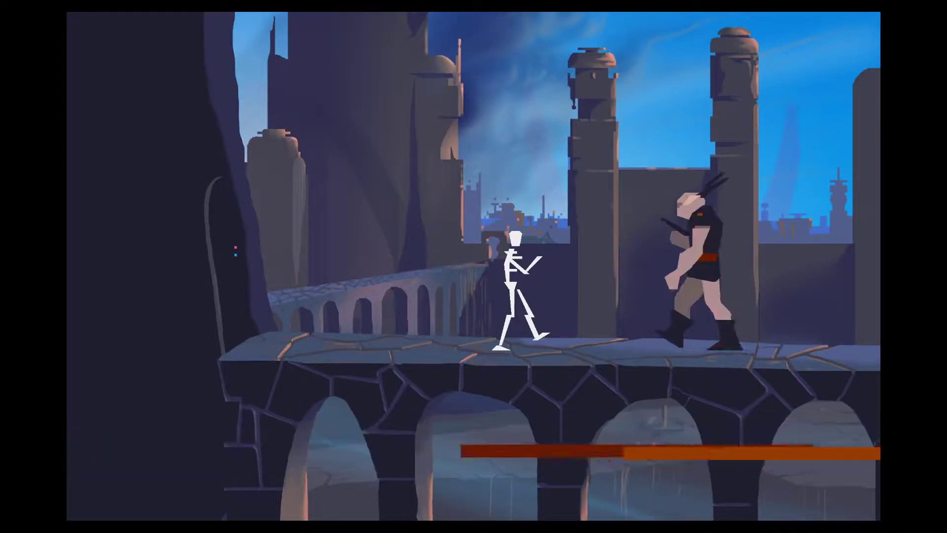
key("space")
key("Right")
key("space")
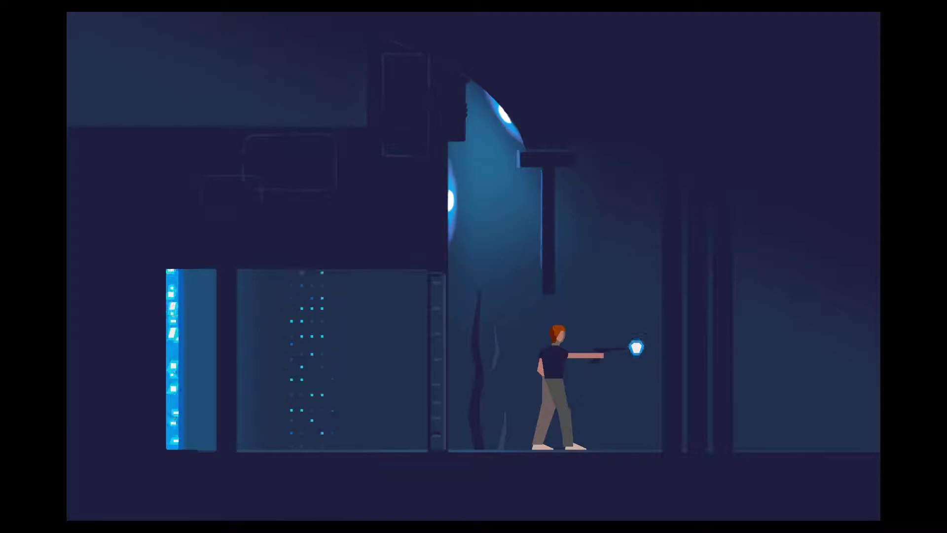
key("space")
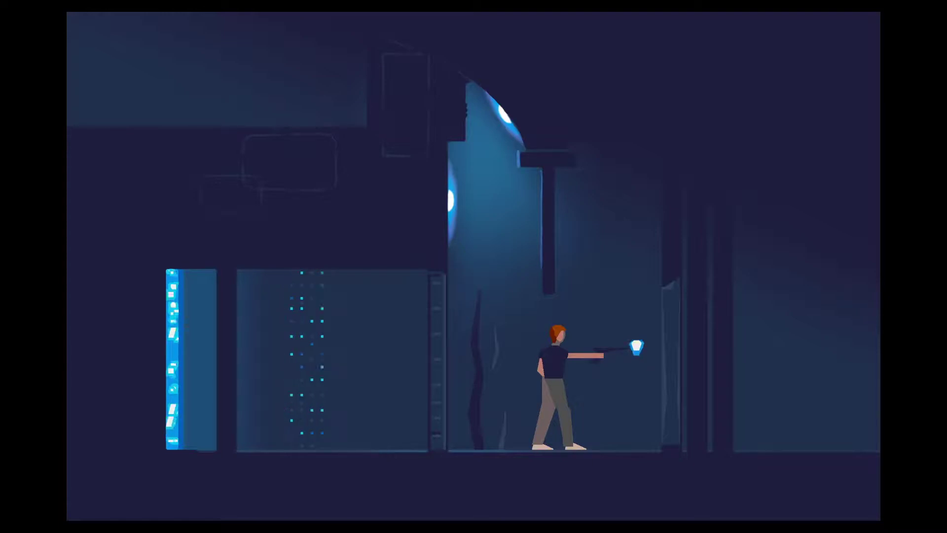
key("space")
key("space")
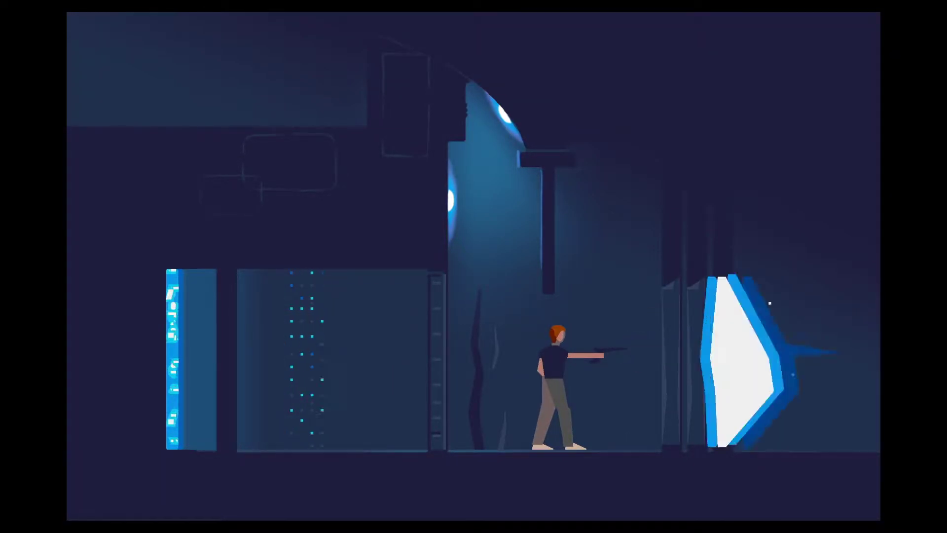
key("Left")
key("space")
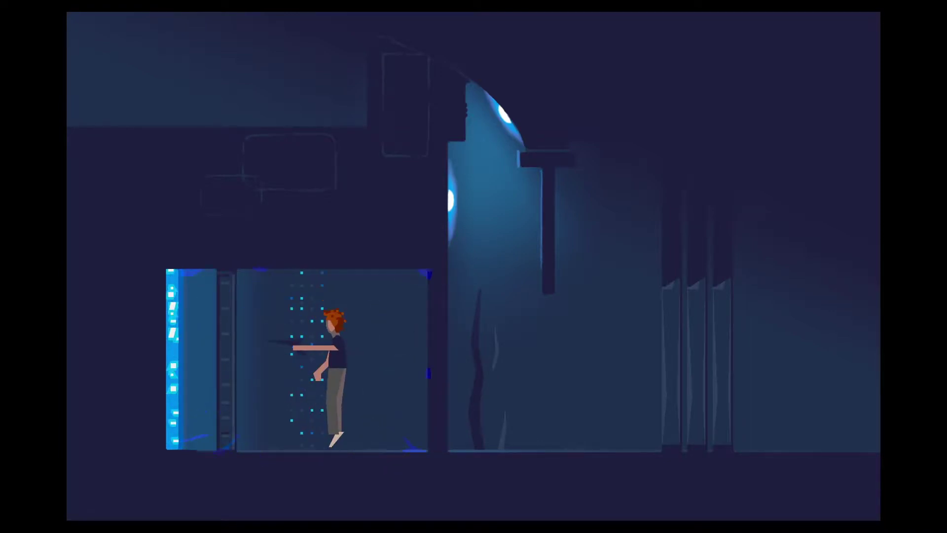
key("Right")
key("shift+Right")
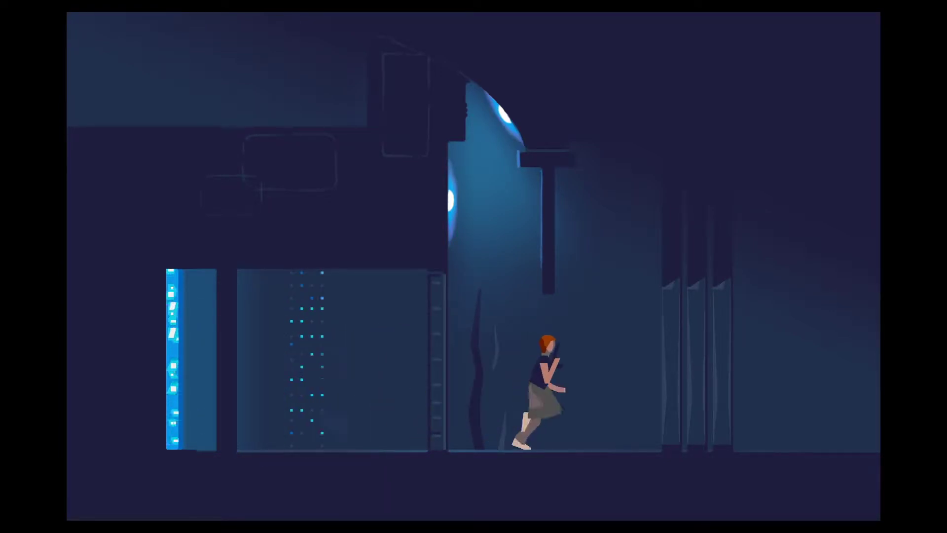